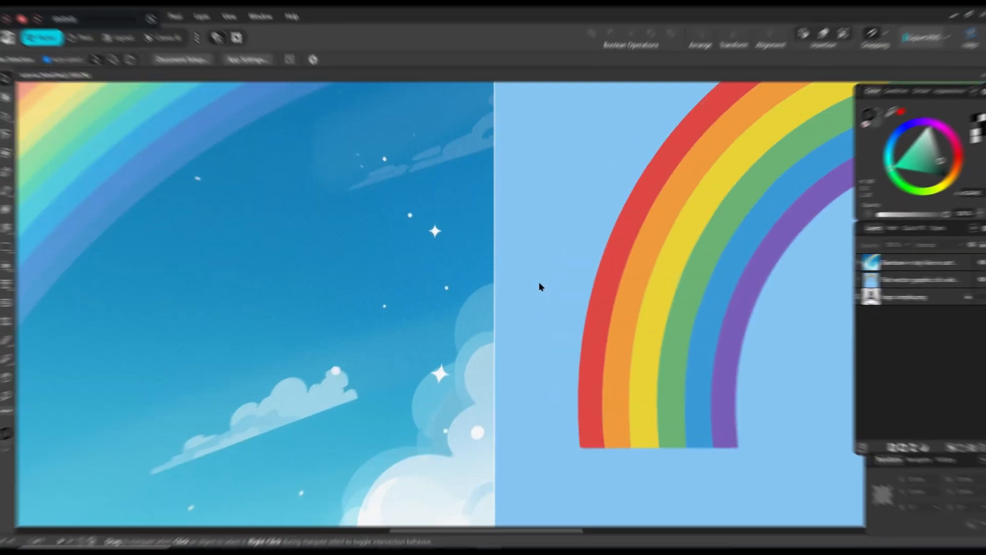
Step: Compare the edge quality of the cartoon sky rainbow and the flat vector rainbow up close
key(ctrl+plus)
key(ctrl+plus)
key(ctrl+plus)
drag(538, 272, 486, 537)
key(ctrl+0)
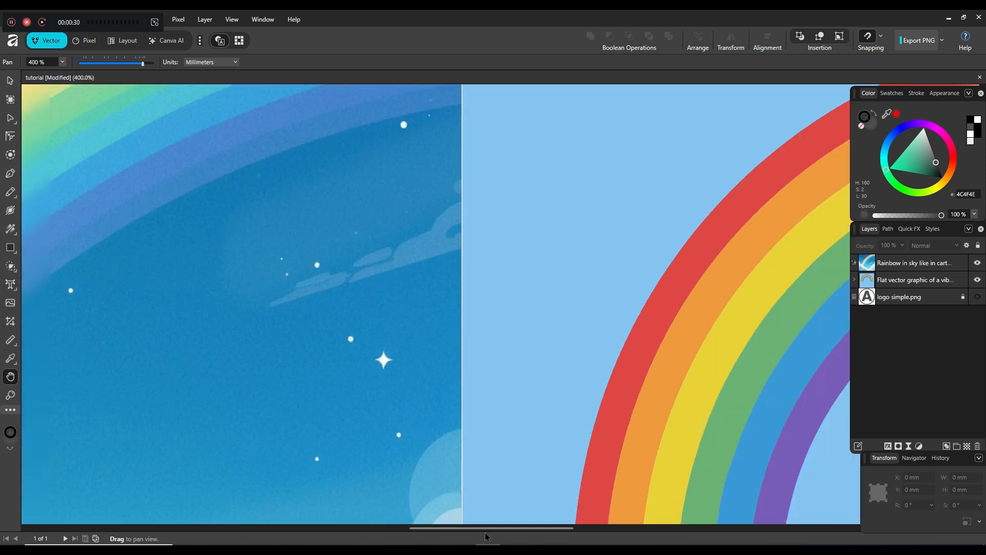
key(ctrl+minus)
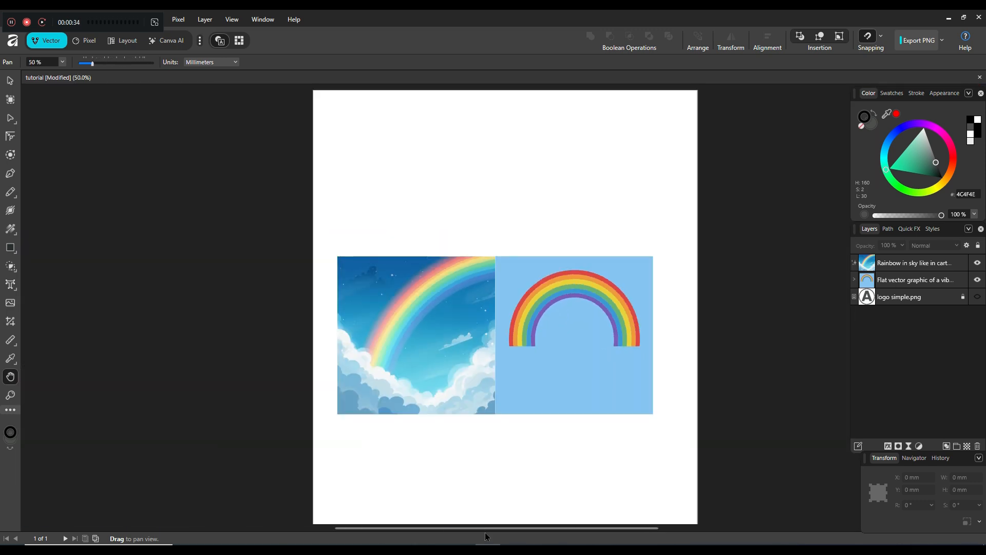
Step: Hide the cartoon rainbow layer and place the flat vector rainbow layer above it, outside its nesting
drag(963, 278, 965, 262)
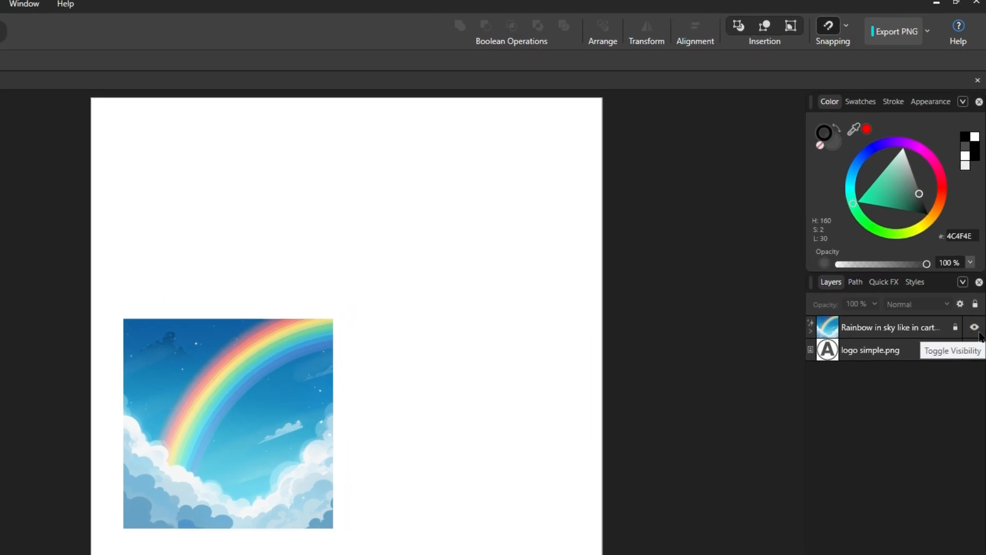
click(975, 311)
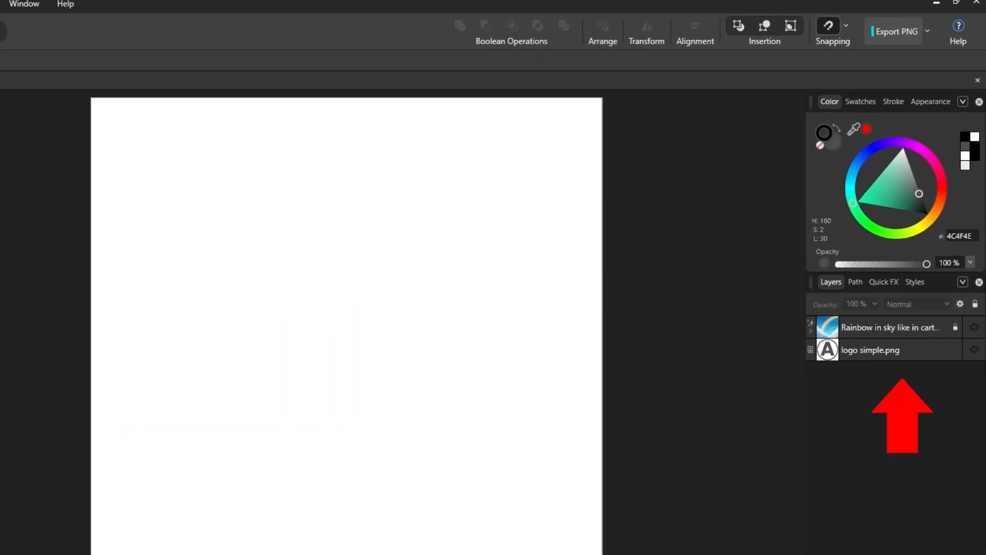
click(812, 329)
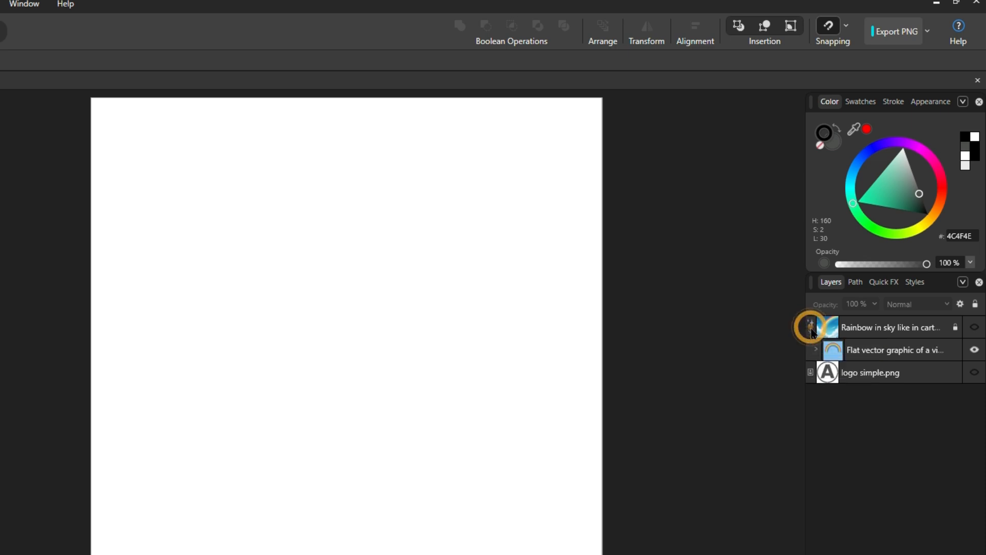
click(892, 354)
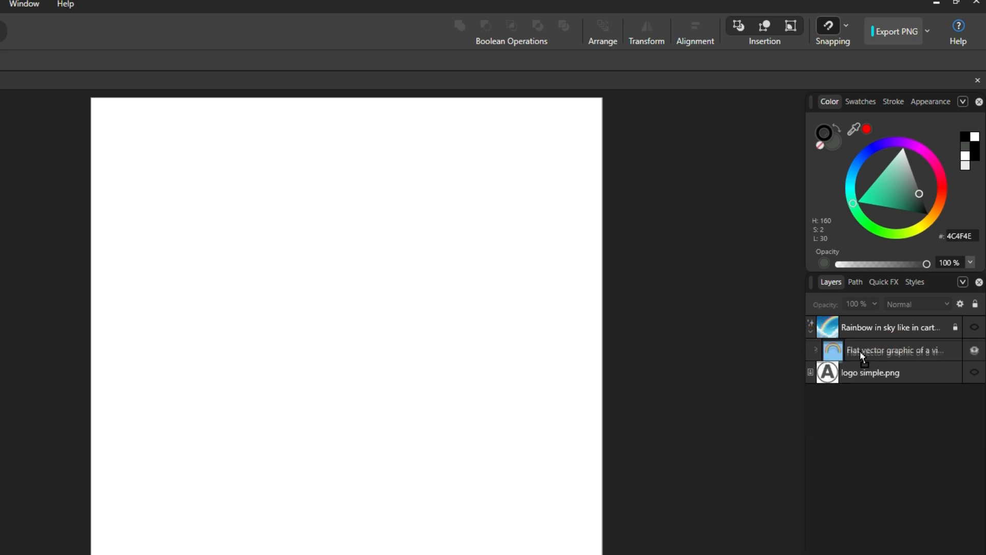
drag(836, 355, 832, 322)
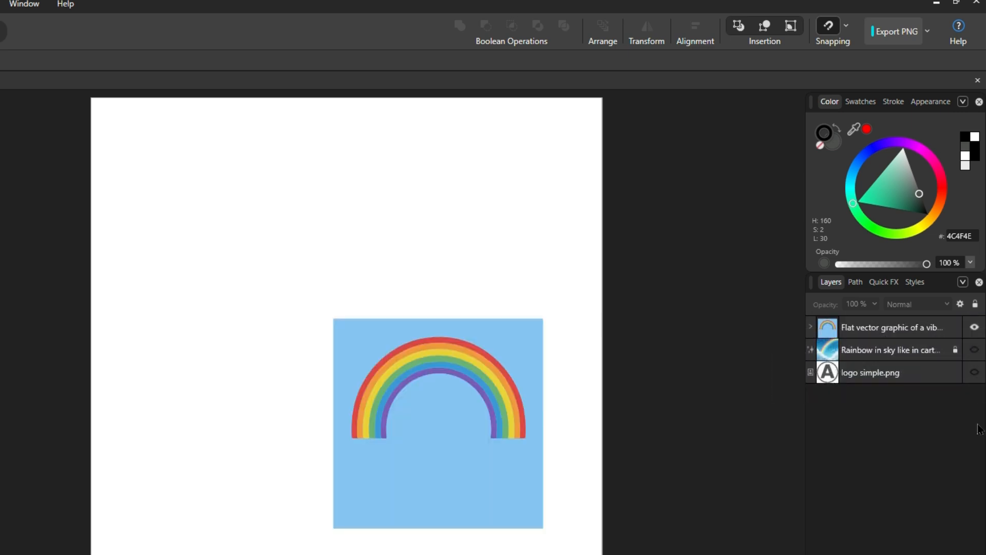
Step: Hide both rainbow layers and lock the flat vector rainbow layer
click(975, 350)
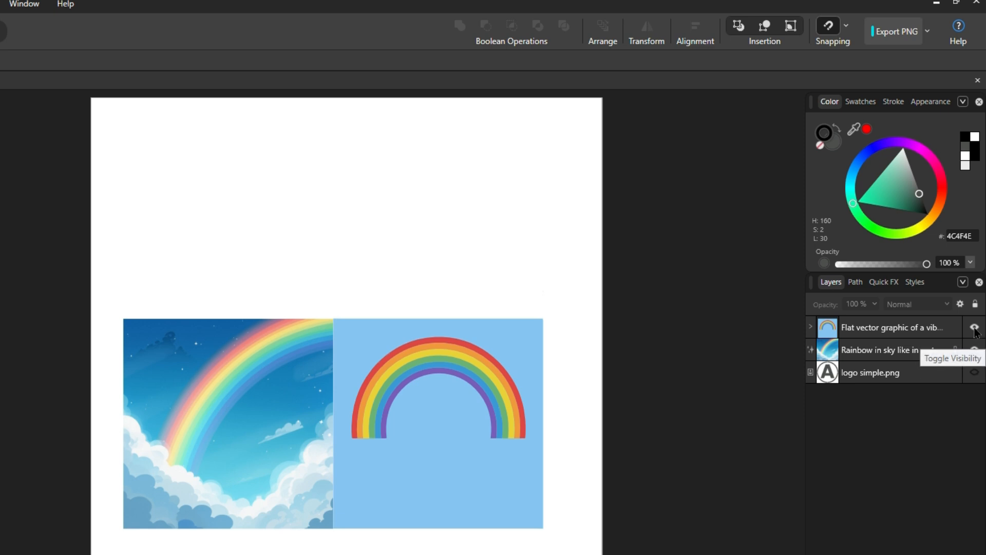
click(975, 327)
click(974, 350)
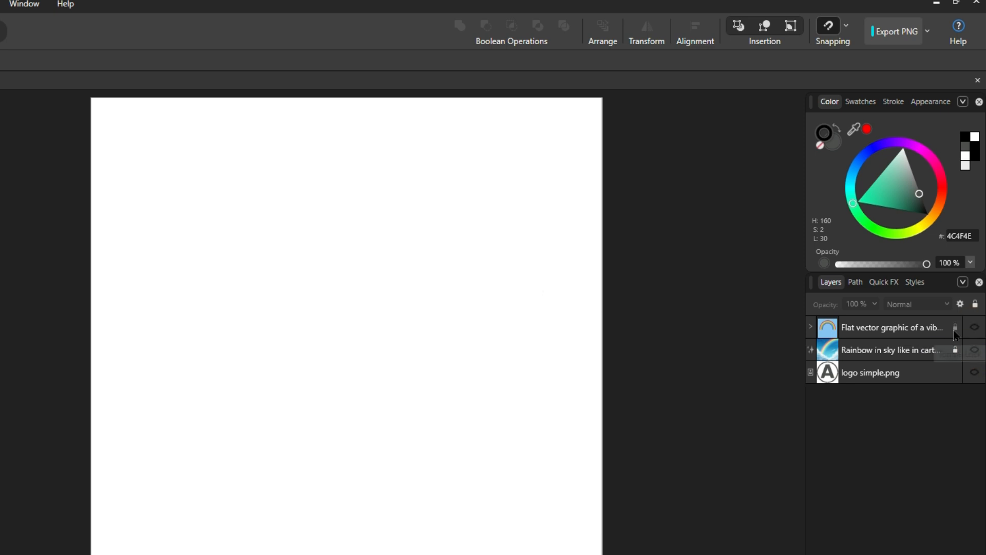
click(955, 330)
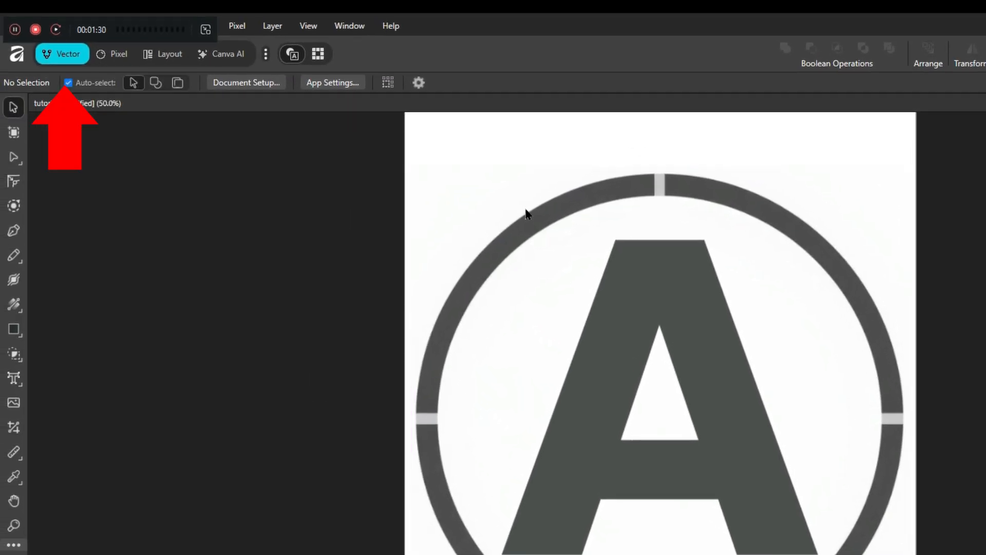
Step: Turn off Force pixel alignment in the snapping settings
click(307, 26)
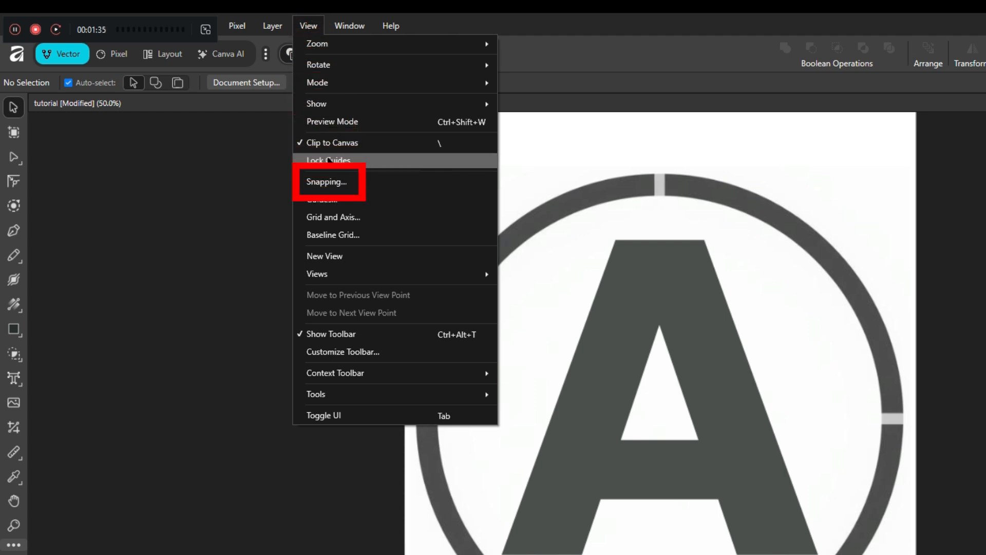
click(329, 183)
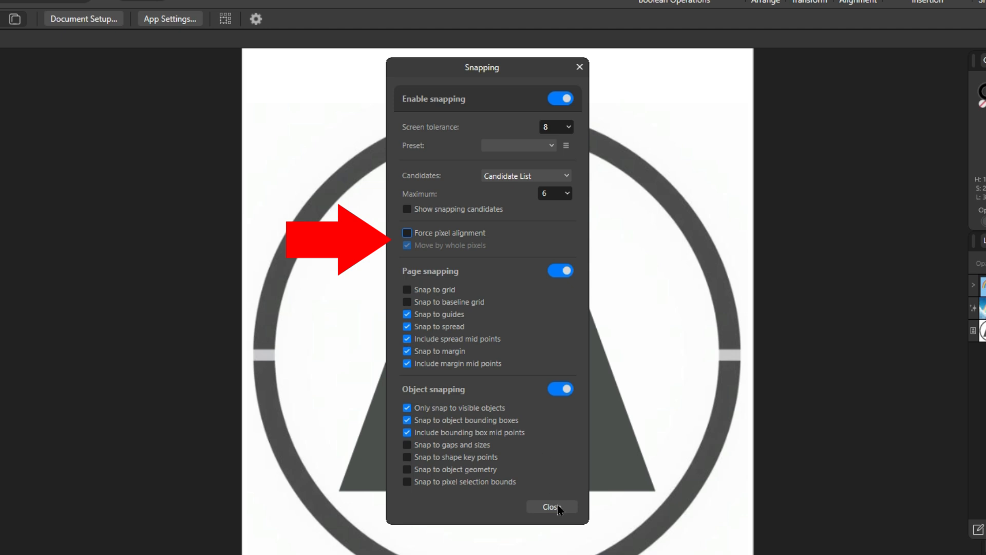
click(558, 507)
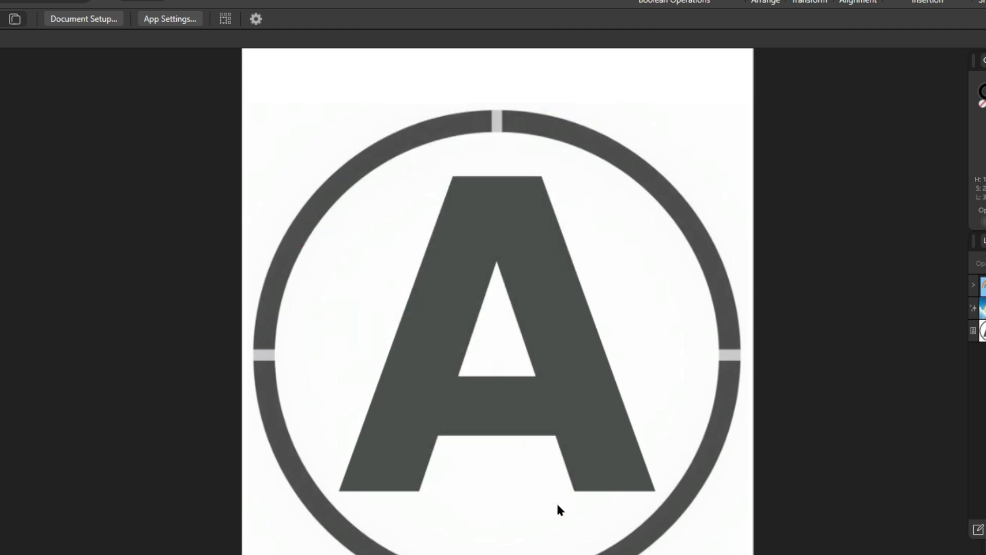
Step: Lower the opacity of the logo simple.png layer to 40%
click(981, 330)
click(966, 268)
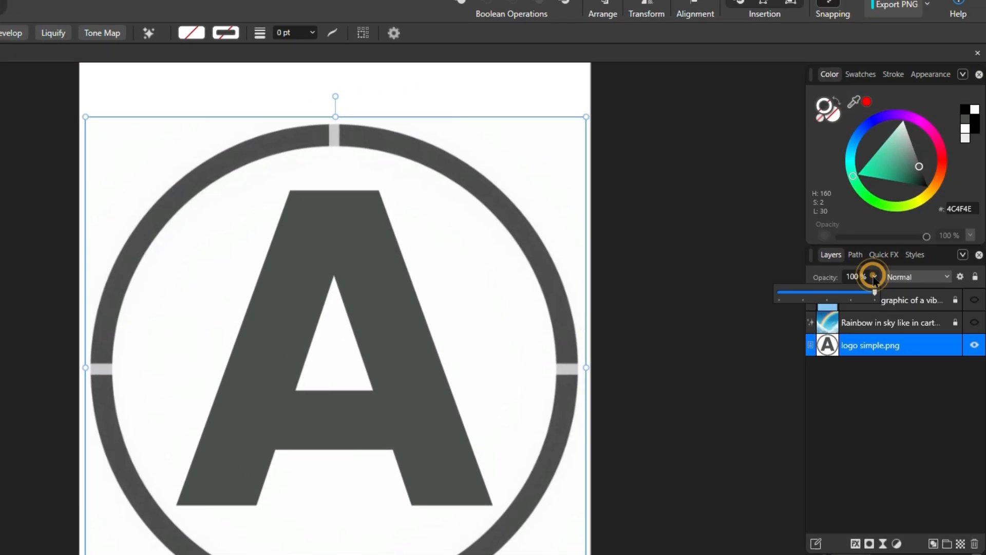
drag(876, 294, 818, 295)
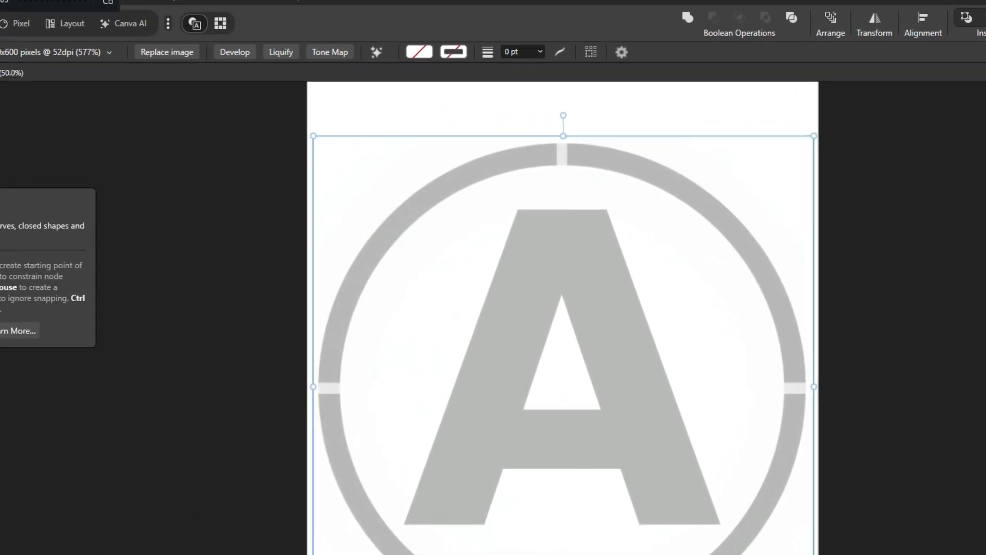
Step: Activate the Pen tool and enable its Rubber band mode
click(3, 207)
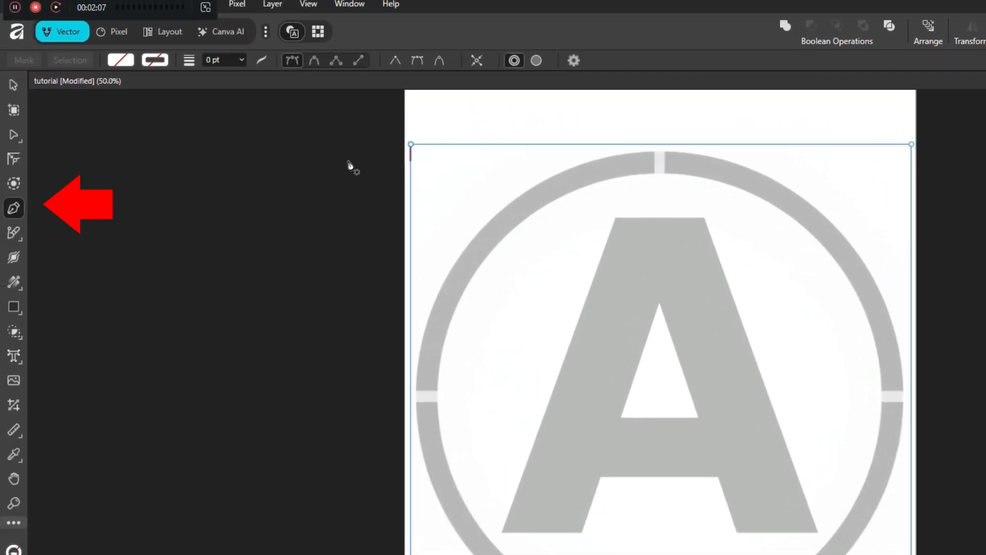
click(574, 61)
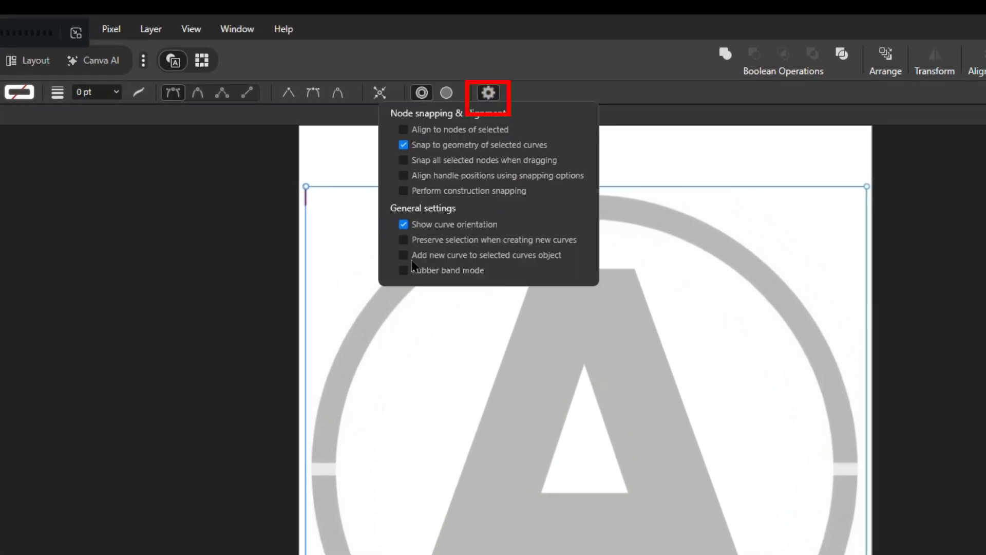
click(403, 270)
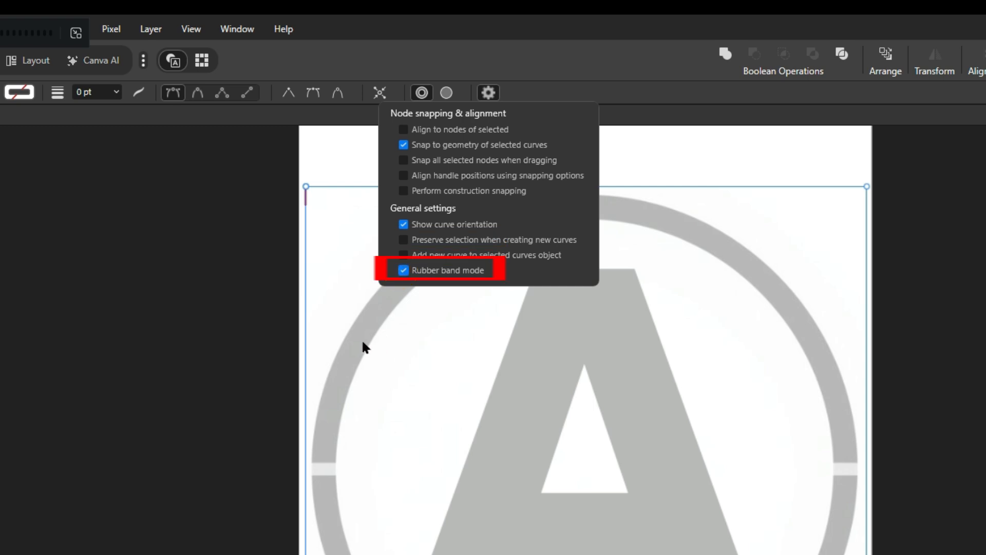
click(165, 275)
Step: Trace the outer left edge and the top edge of the letter A with straight Pen tool segments
click(409, 554)
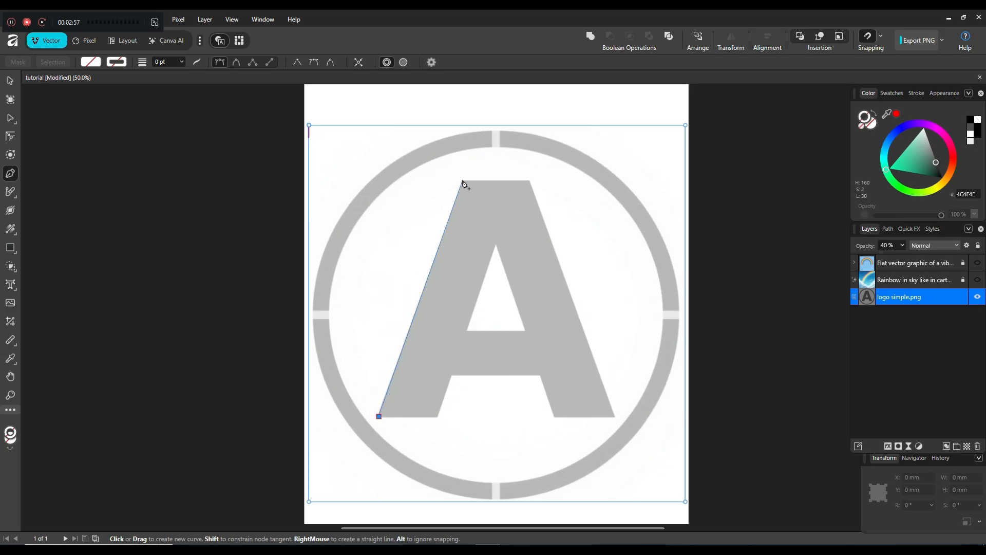
click(463, 181)
click(530, 182)
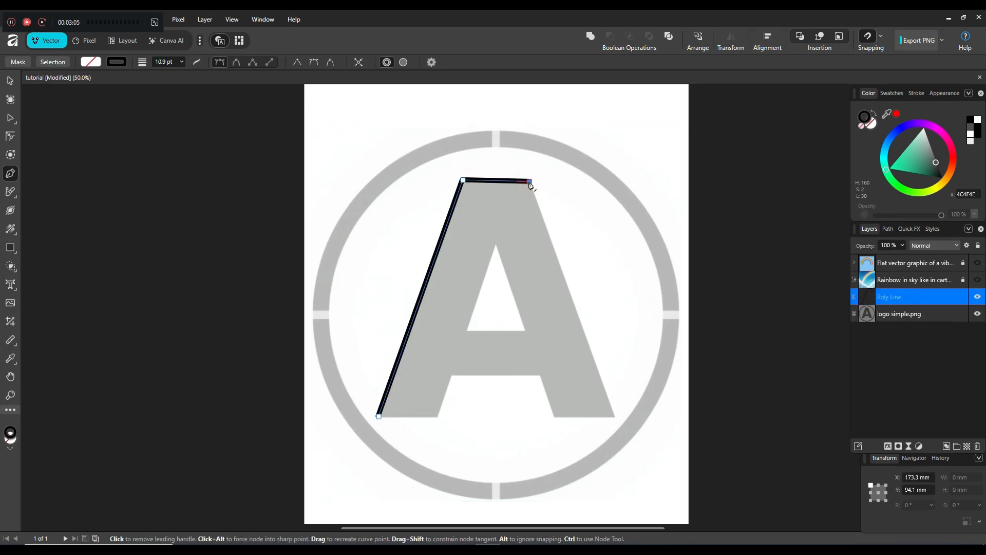
key(ctrl+plus)
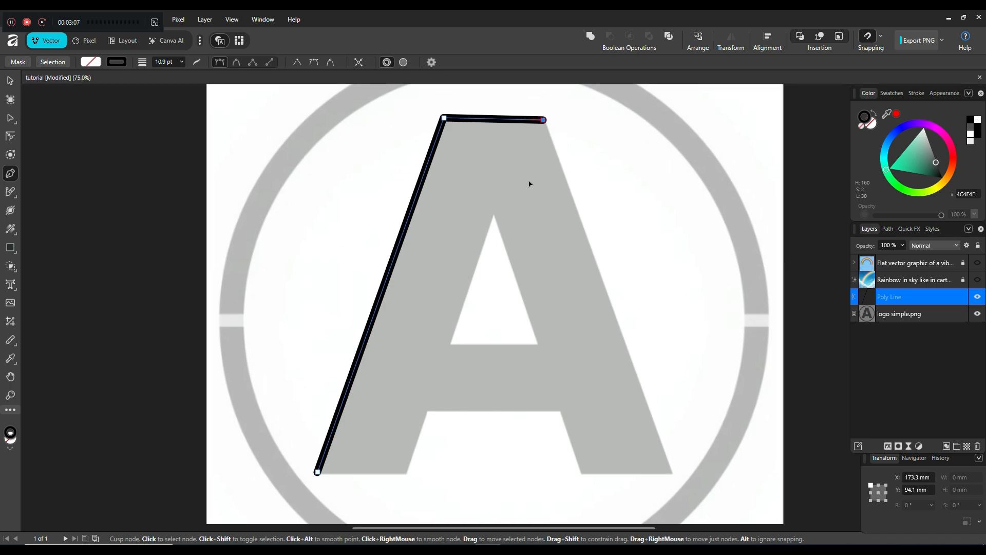
key(ctrl+plus)
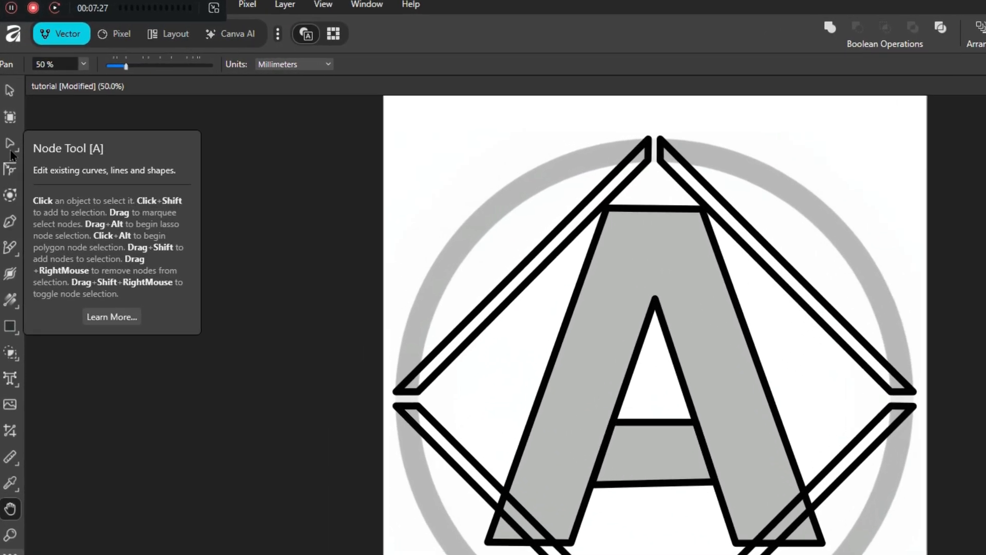
Step: Bend the straight sides of the four traced ring segments with the Node Tool so they follow the logo's circle
click(10, 150)
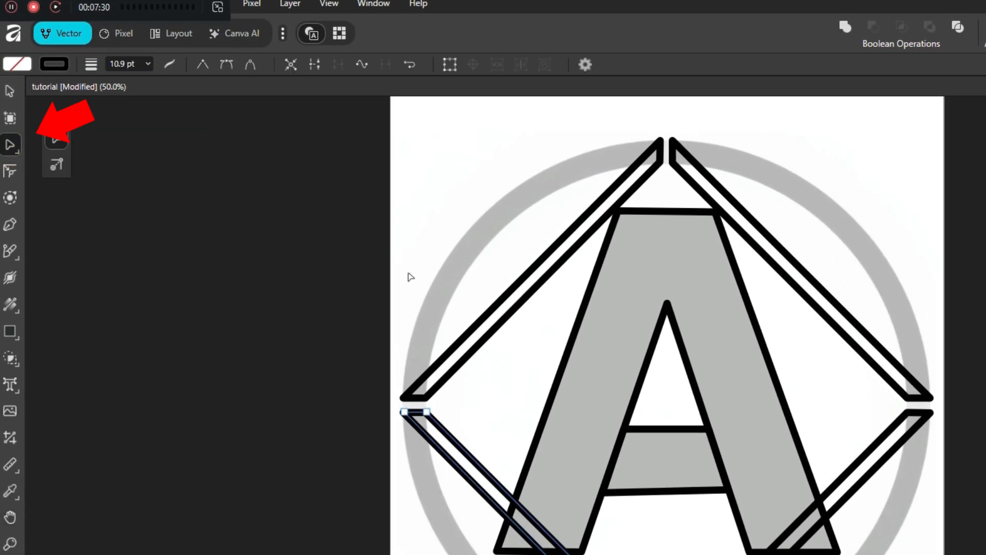
key(ctrl+plus)
key(space)
drag(735, 227, 717, 475)
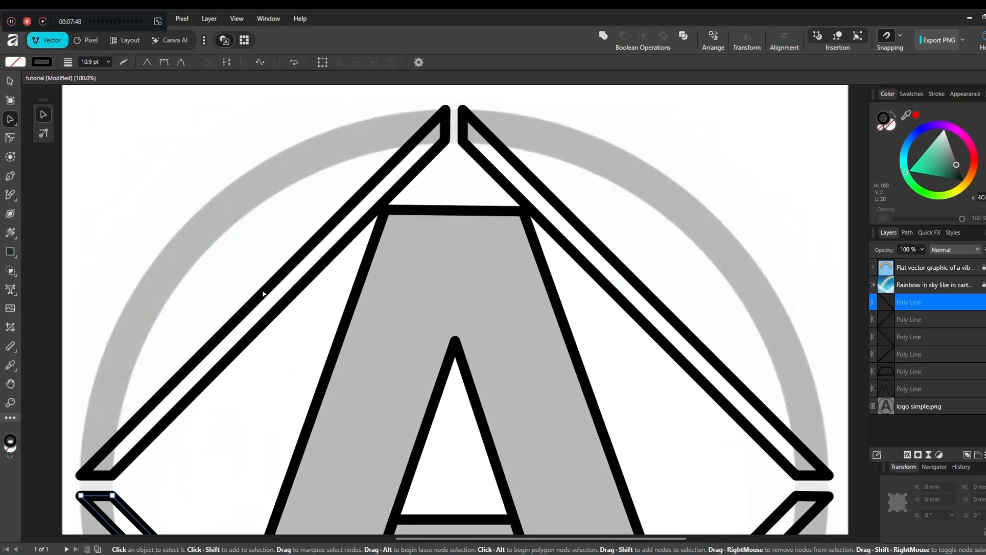
click(280, 308)
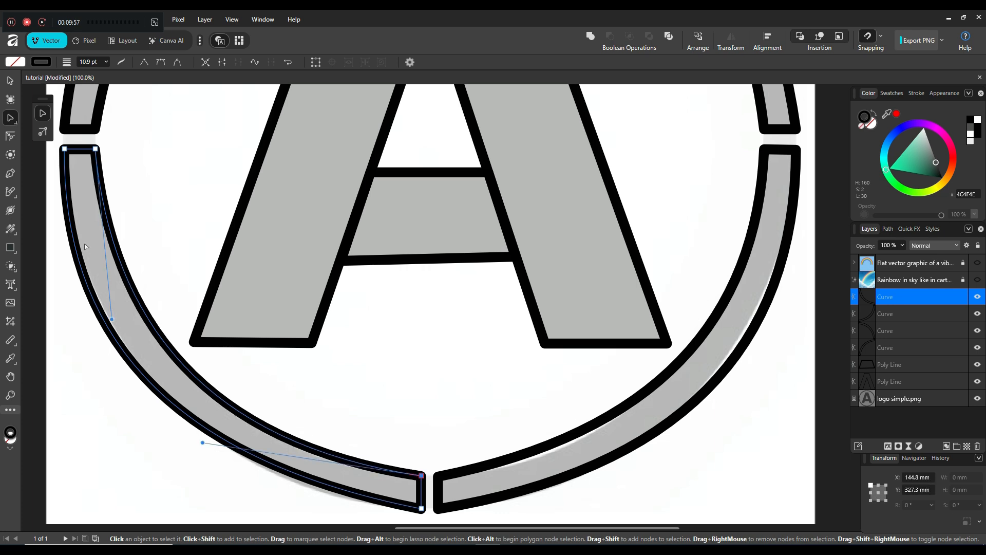
click(66, 150)
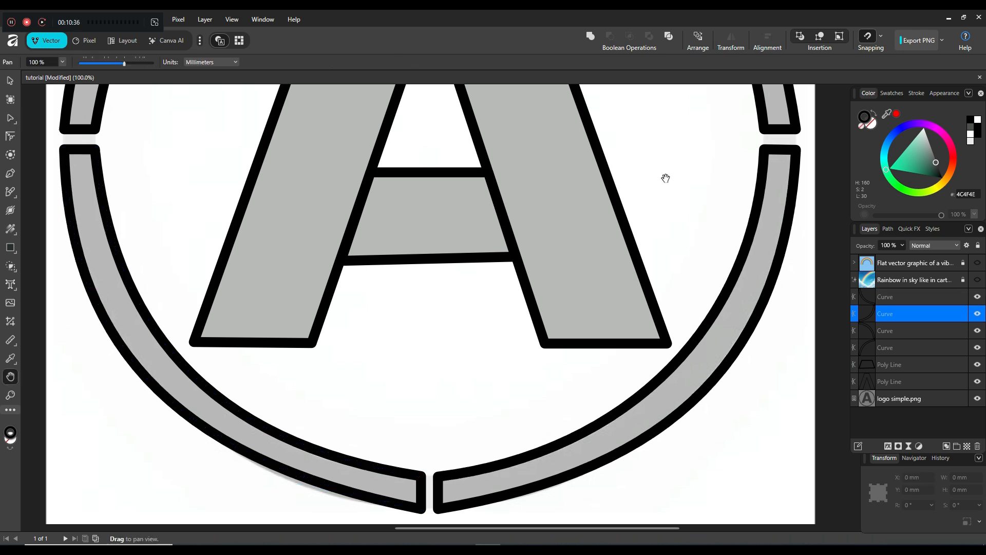
mouse_move(666, 176)
mouse_down()
mouse_move(669, 225)
mouse_move(665, 180)
mouse_up()
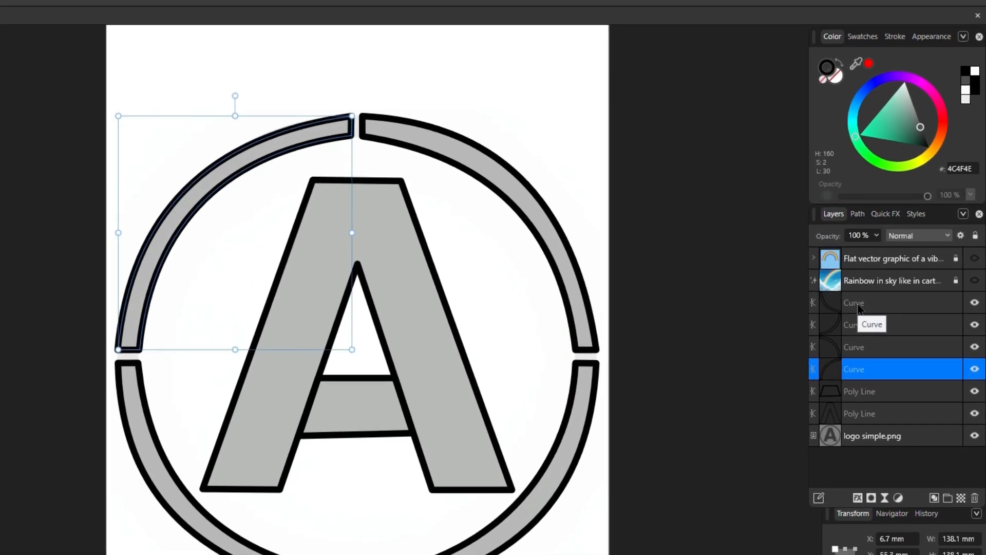
Step: Group all four ring curves and both letter outlines, and name the group Vector Logo
click(859, 304)
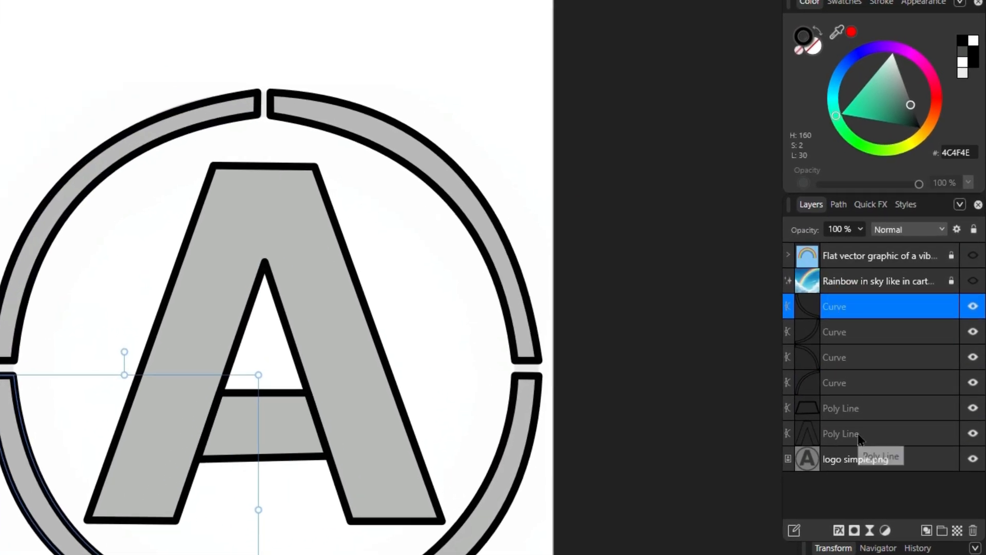
shift+click(858, 436)
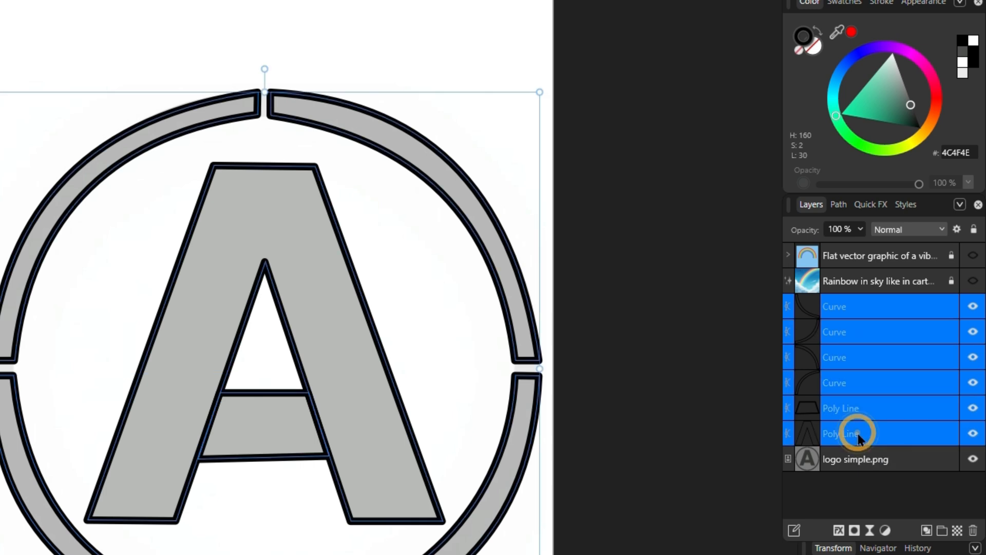
key(ctrl+g)
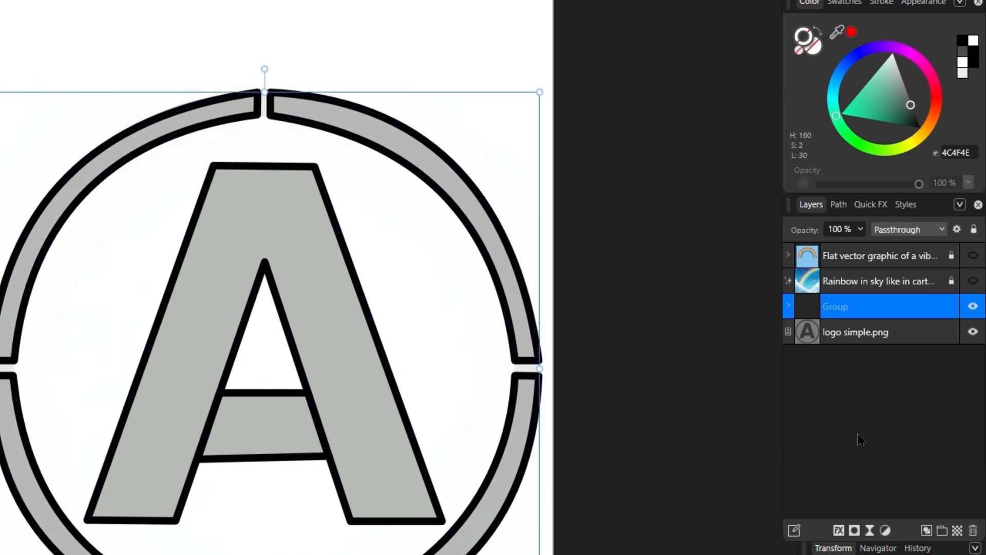
double_click(865, 308)
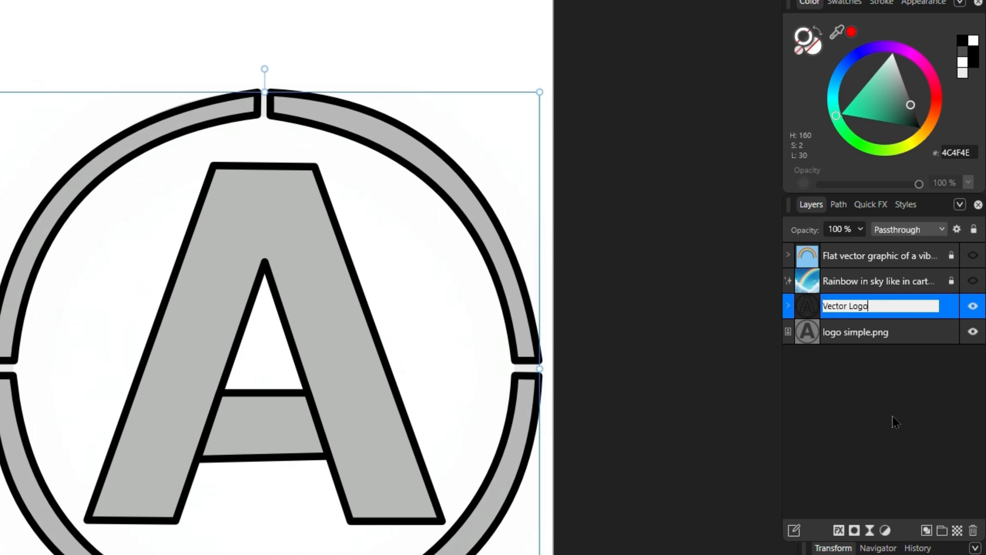
click(833, 352)
Step: Shrink the logo simple.png reference image and move it into the page's upper right corner
click(806, 332)
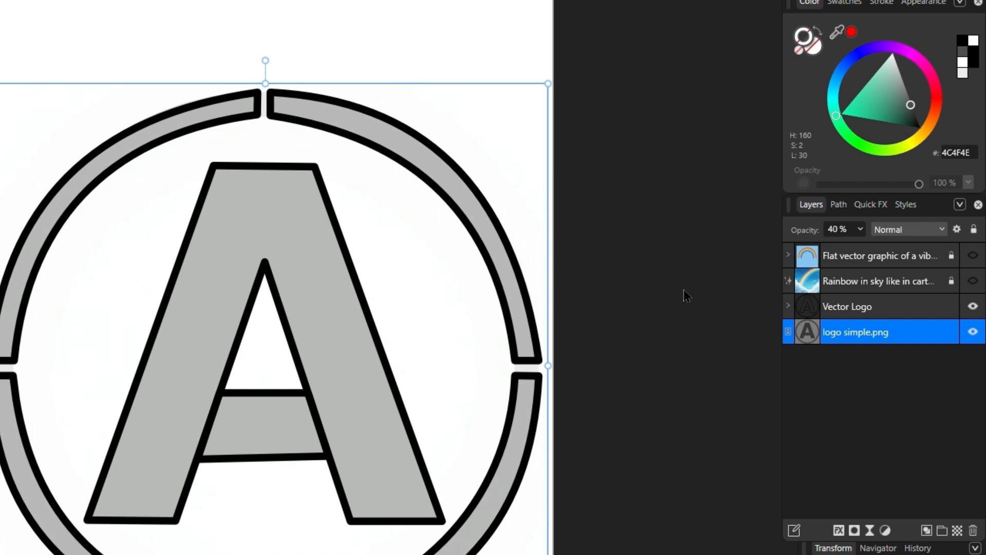
drag(0, 554, 427, 204)
drag(494, 124, 487, 50)
Step: Restore the logo simple.png layer's opacity to 100% and deselect it
click(841, 243)
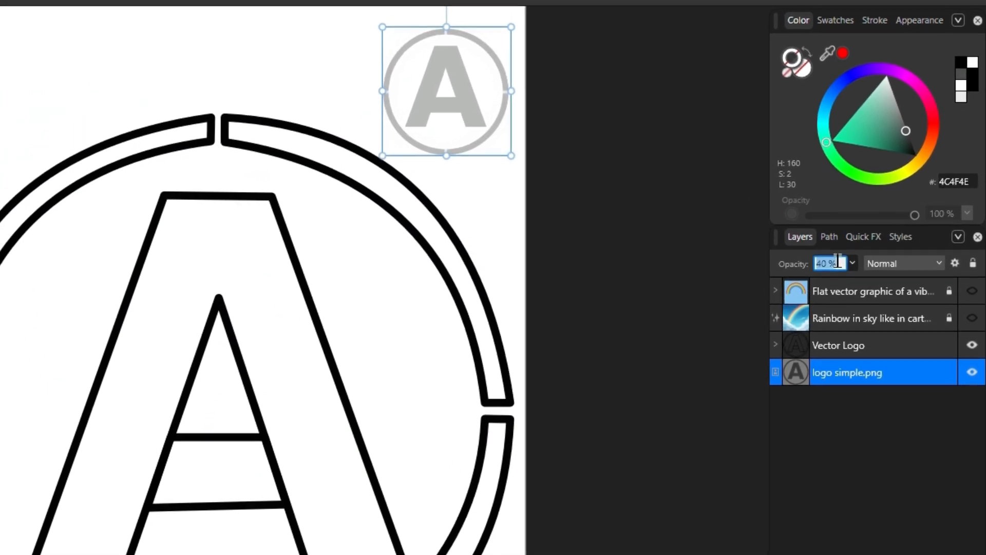
text(100)
key(Return)
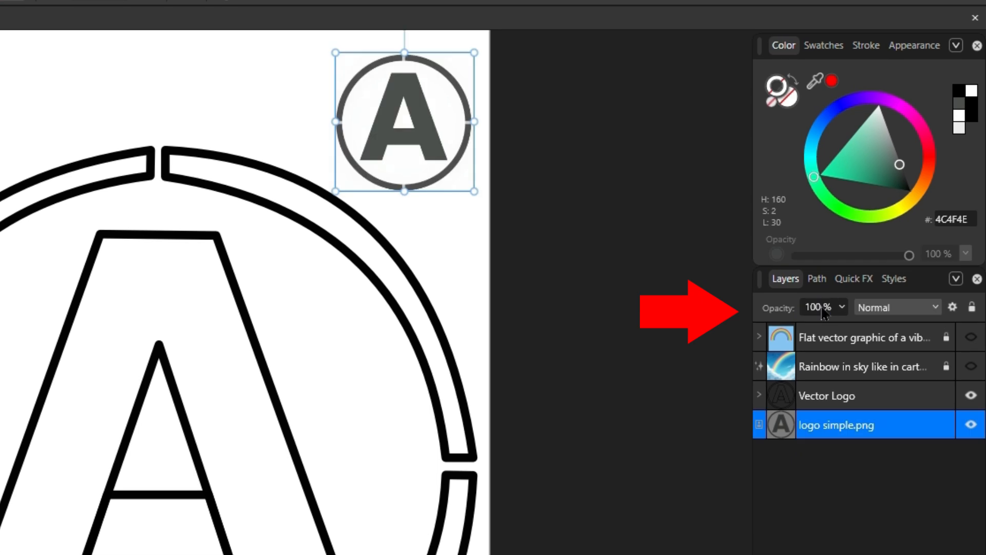
click(661, 323)
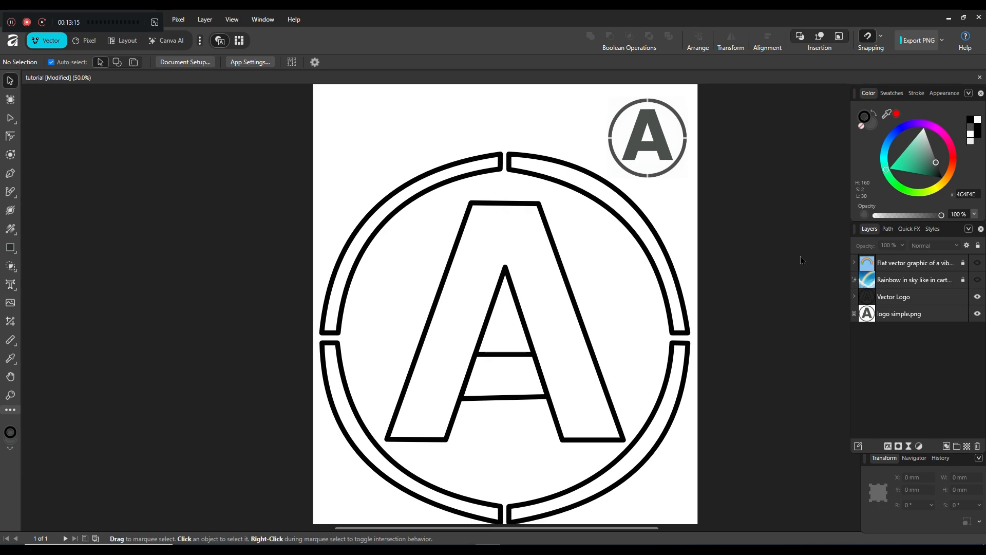
Step: Fill the Vector Logo group with the dark grey sampled from the small reference logo, and remove the group's stroke
click(896, 301)
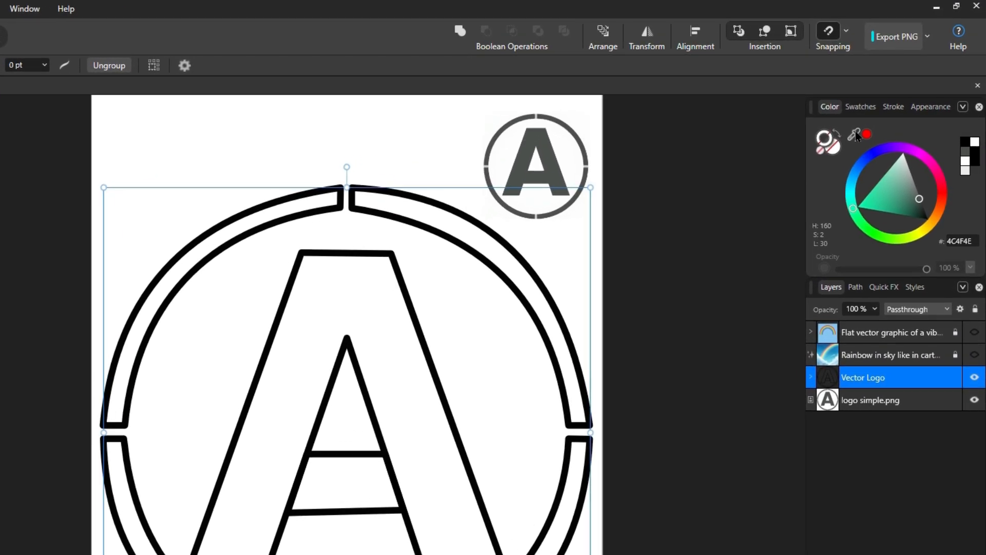
drag(856, 131, 520, 186)
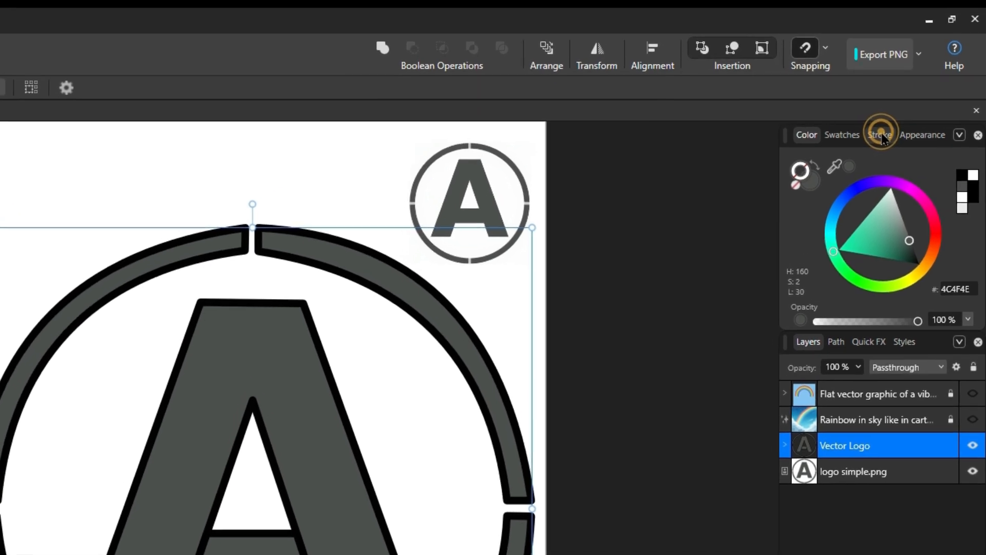
click(887, 110)
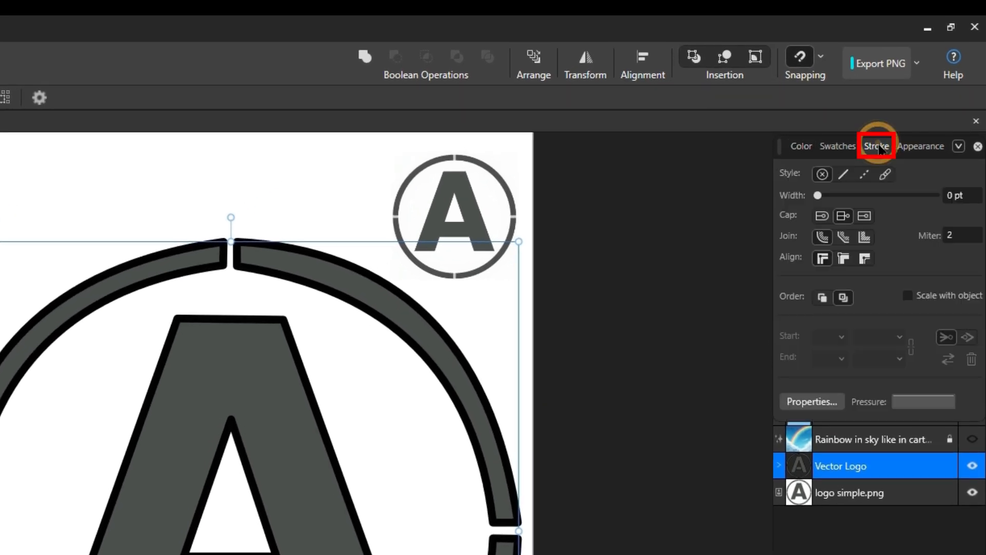
click(843, 175)
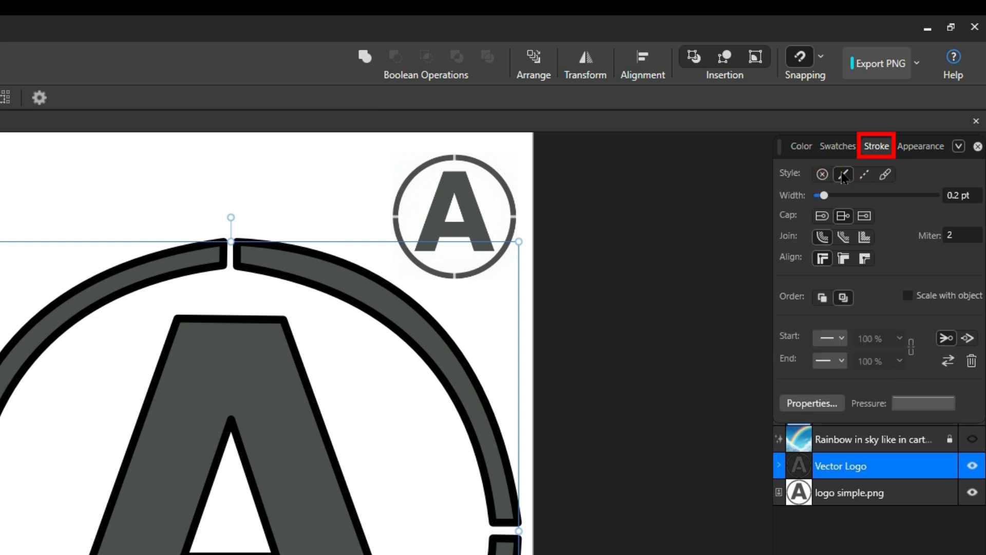
click(822, 175)
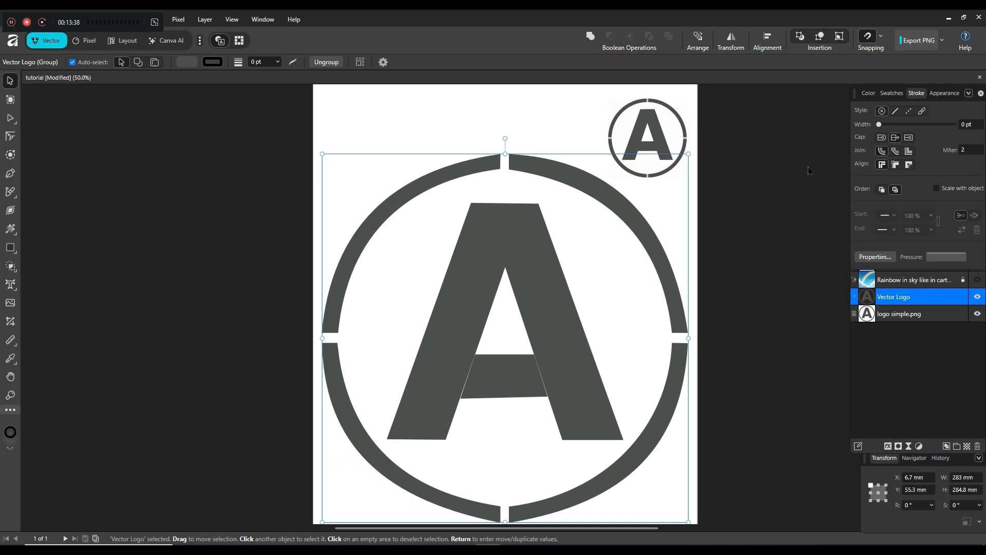
click(809, 167)
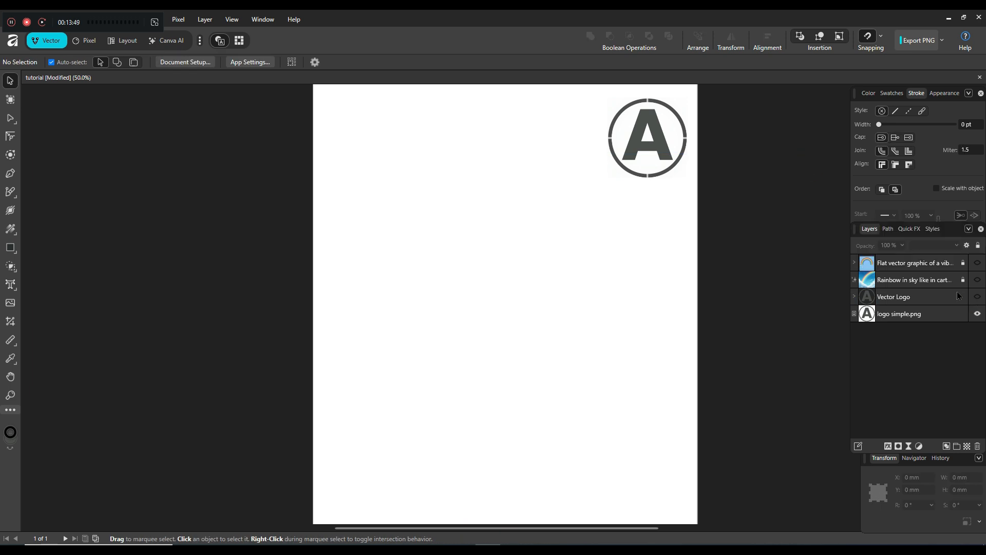
Step: Enlarge the logo simple.png image to nearly the page width and center it on the page
click(608, 177)
drag(586, 188, 273, 422)
drag(500, 306, 504, 221)
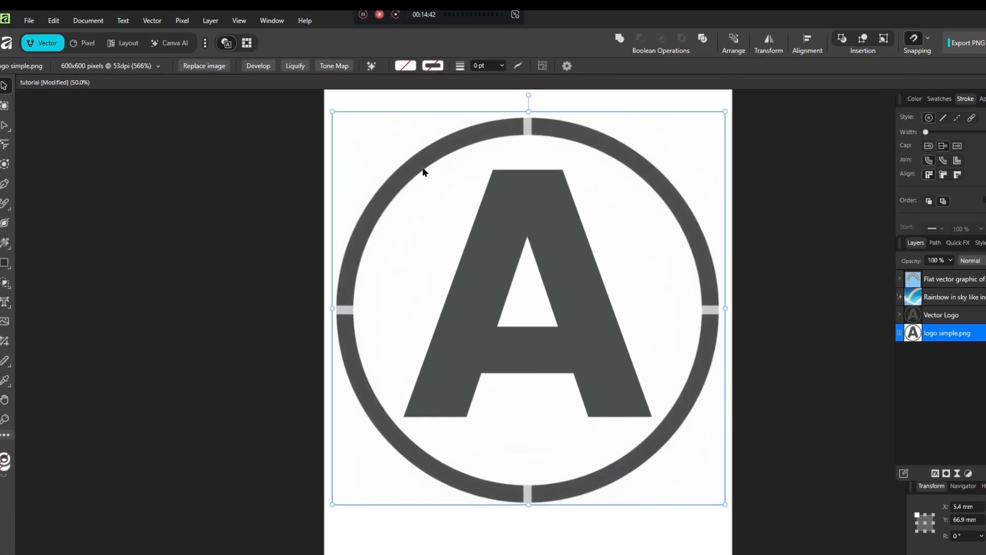
Step: Start an Image Trace of logo simple.png and show its preview in Mirror view
click(167, 29)
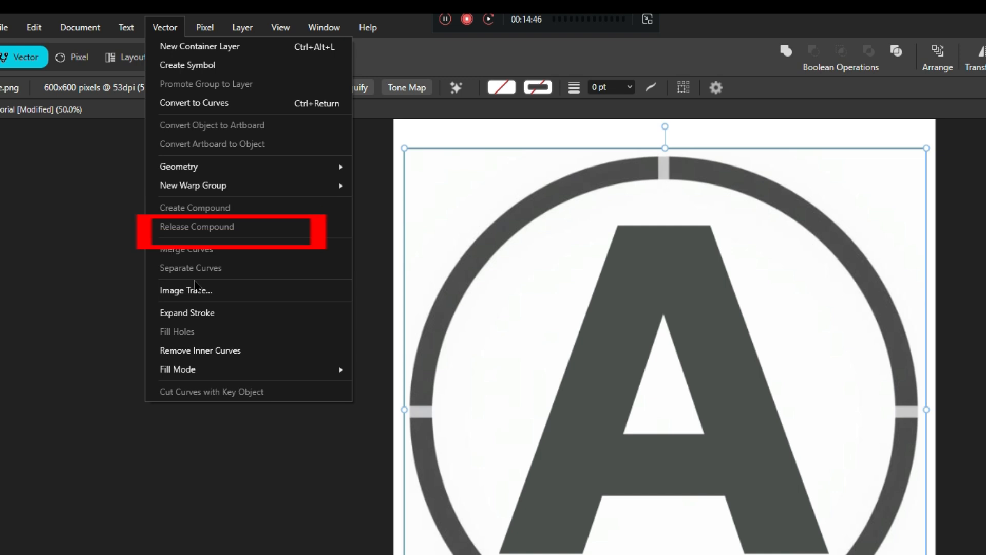
click(191, 291)
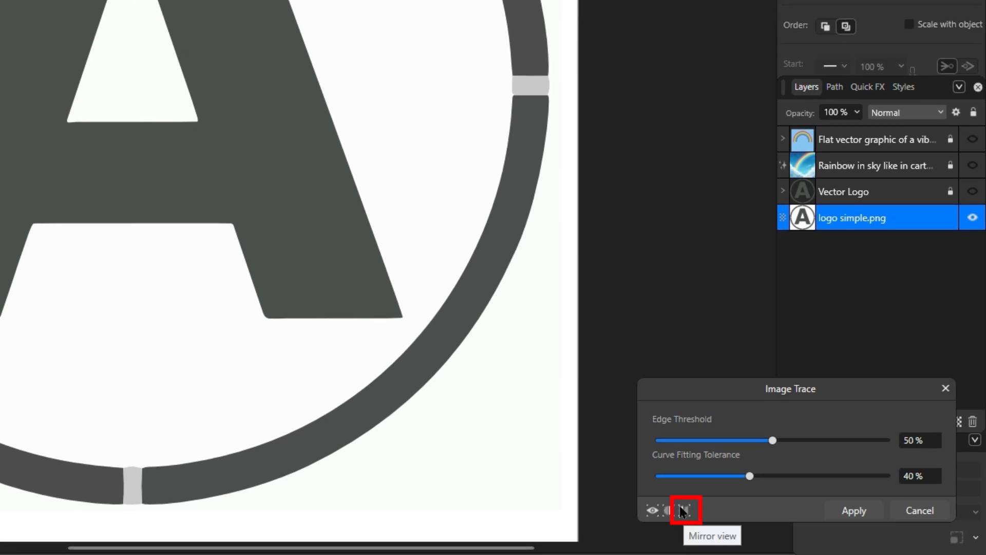
click(686, 512)
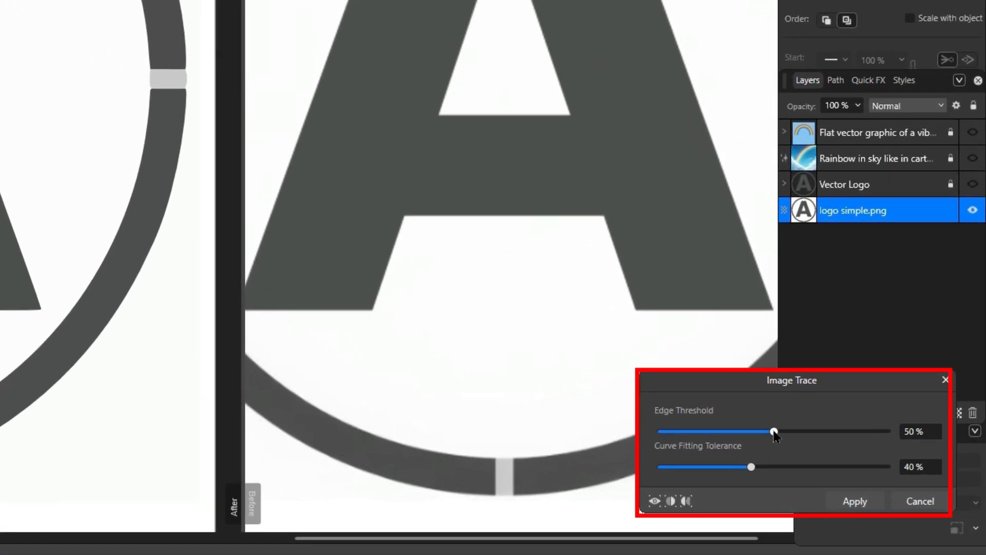
Step: Set the trace's Edge Threshold to 62% and Curve Fitting Tolerance to 47%, and apply it to logo simple.png
drag(774, 432, 782, 431)
drag(750, 467, 887, 492)
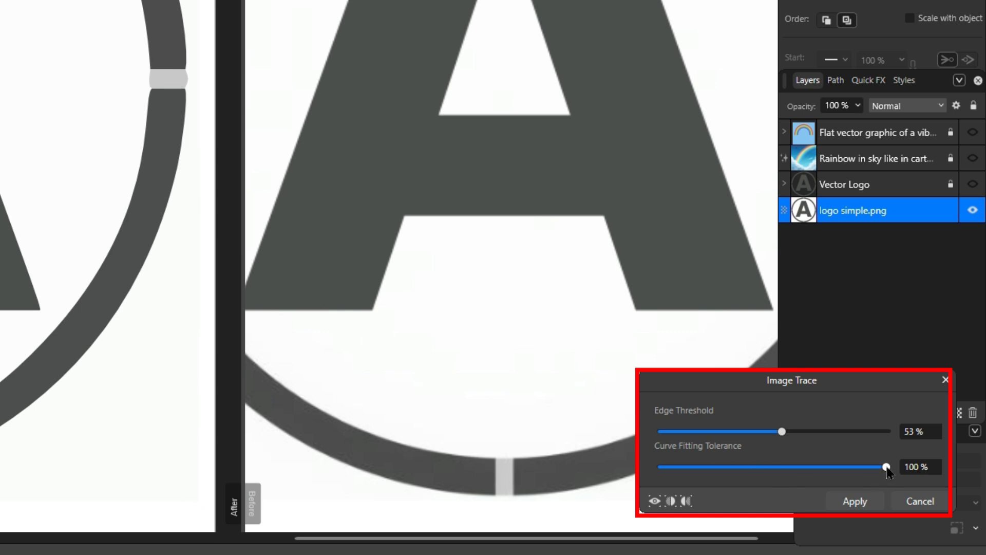
drag(886, 467, 768, 470)
drag(782, 430, 801, 432)
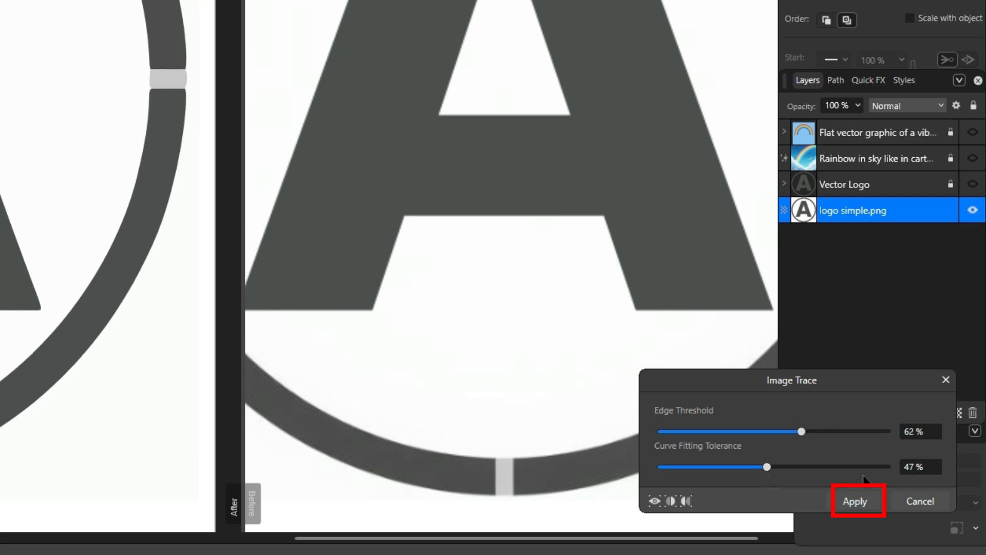
click(859, 502)
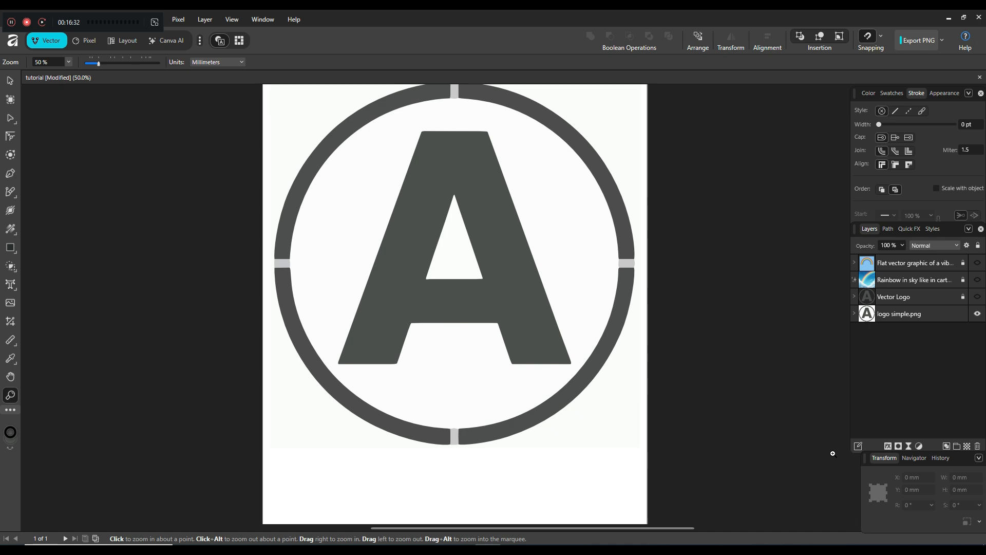
key(h)
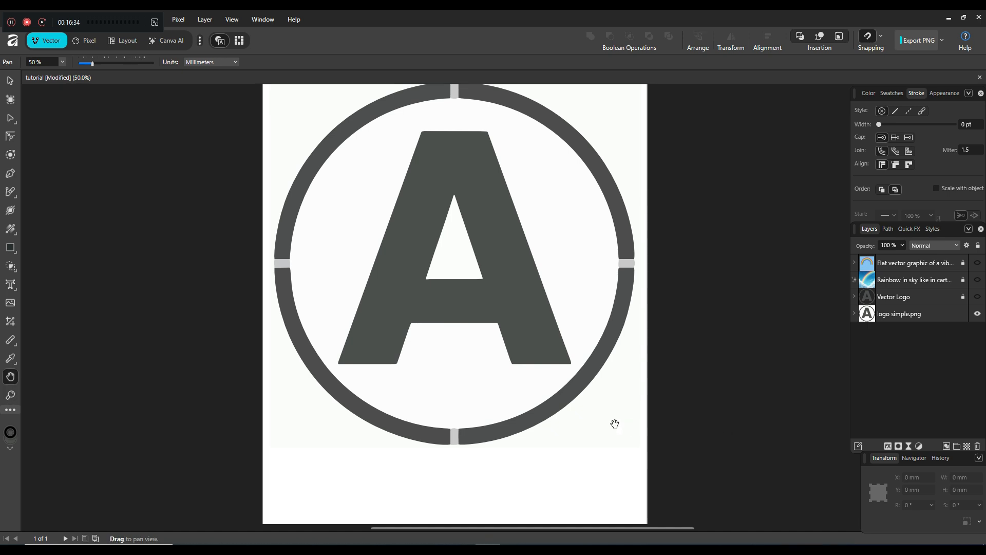
drag(594, 416, 592, 465)
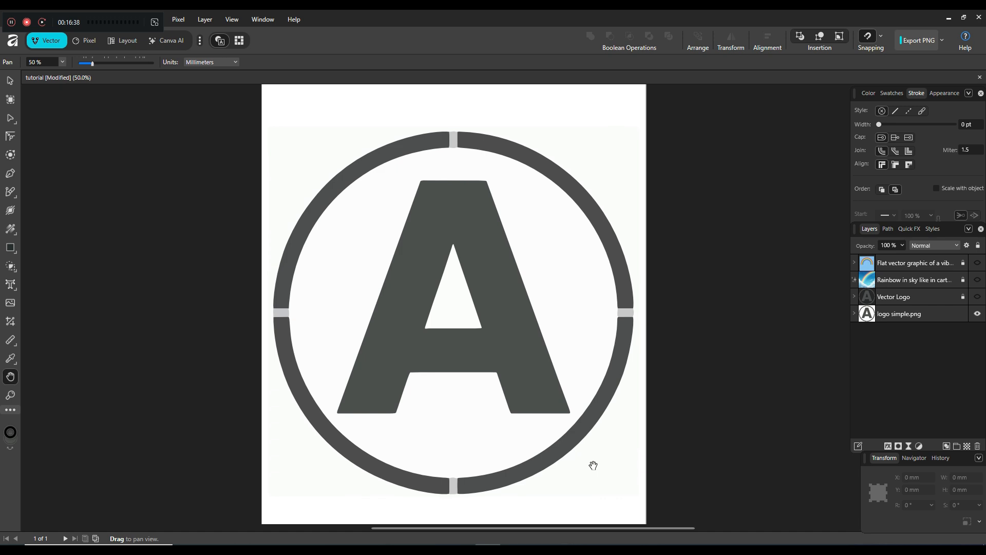